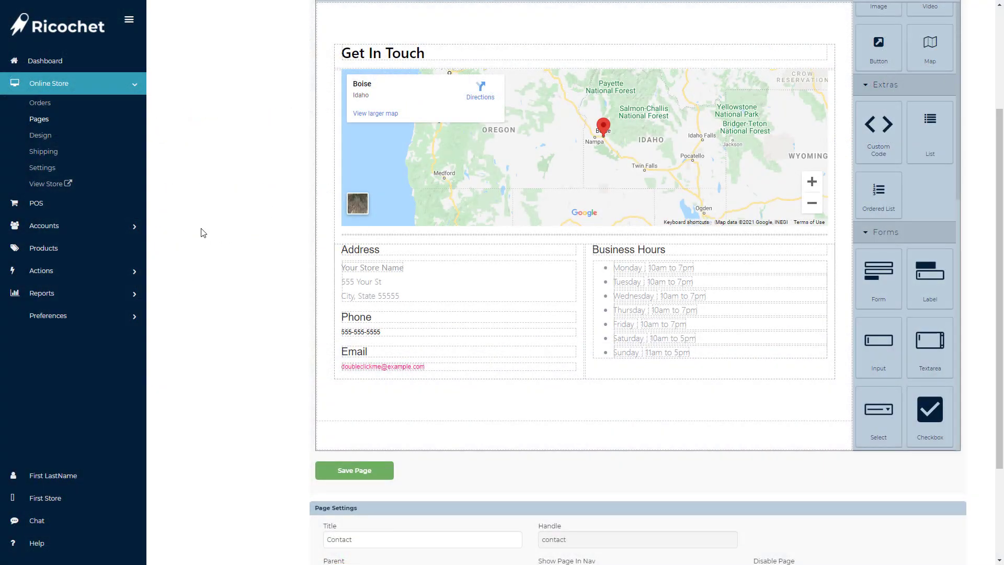
Step: Open the Admin preferences and highlight the store's email address in the store details
{"action": "left_click", "coordinate": [135, 317]}
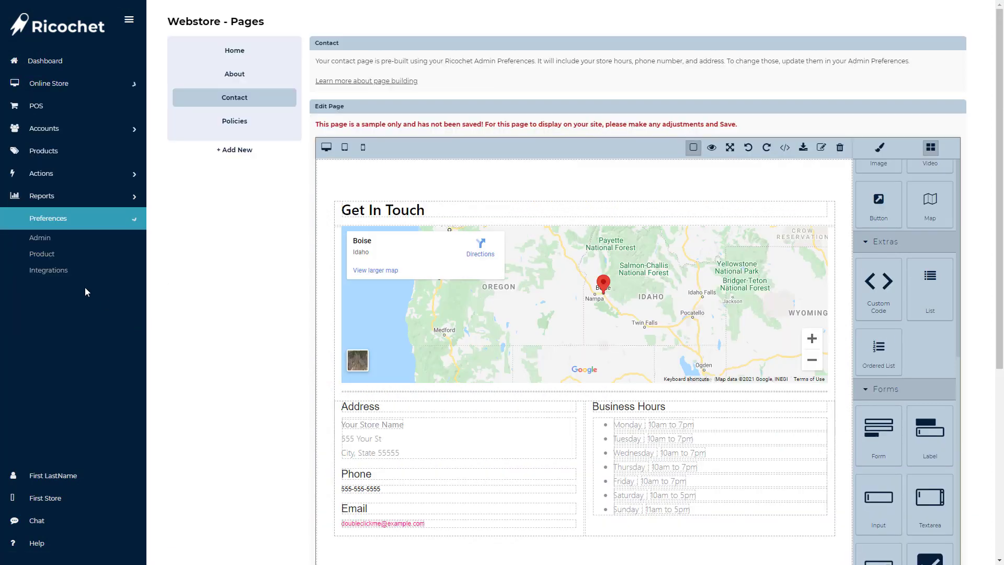
{"action": "left_click", "coordinate": [40, 238]}
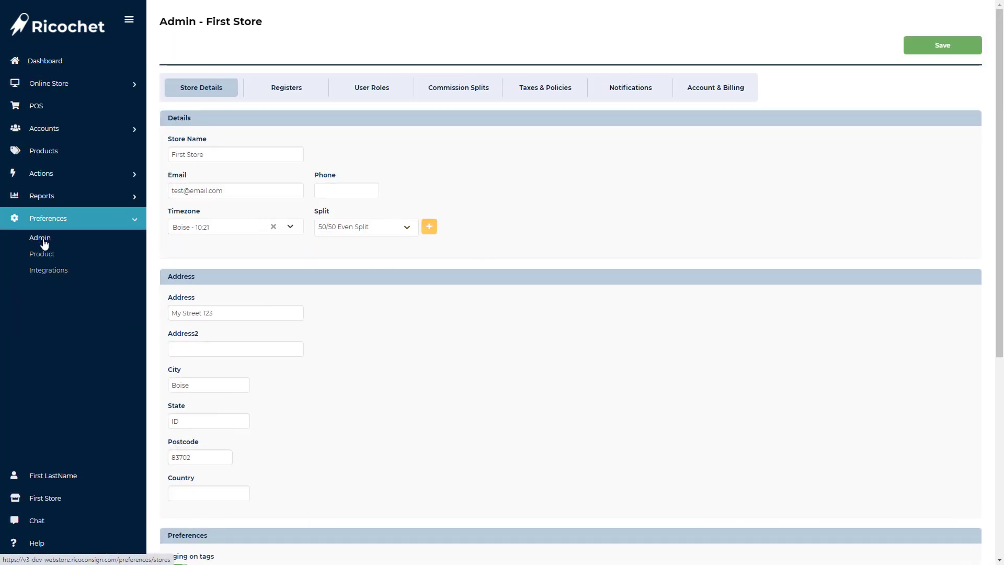
{"action": "left_click_drag", "start_coordinate": [230, 190], "coordinate": [165, 189]}
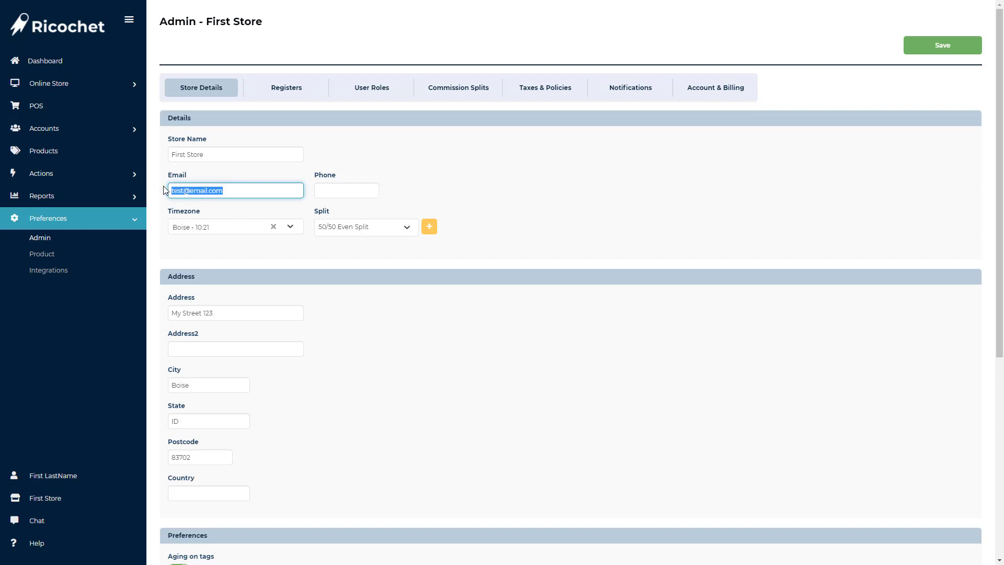
Step: Open the online store's Pages editor and collapse the main navigation sidebar
{"action": "left_click", "coordinate": [129, 86]}
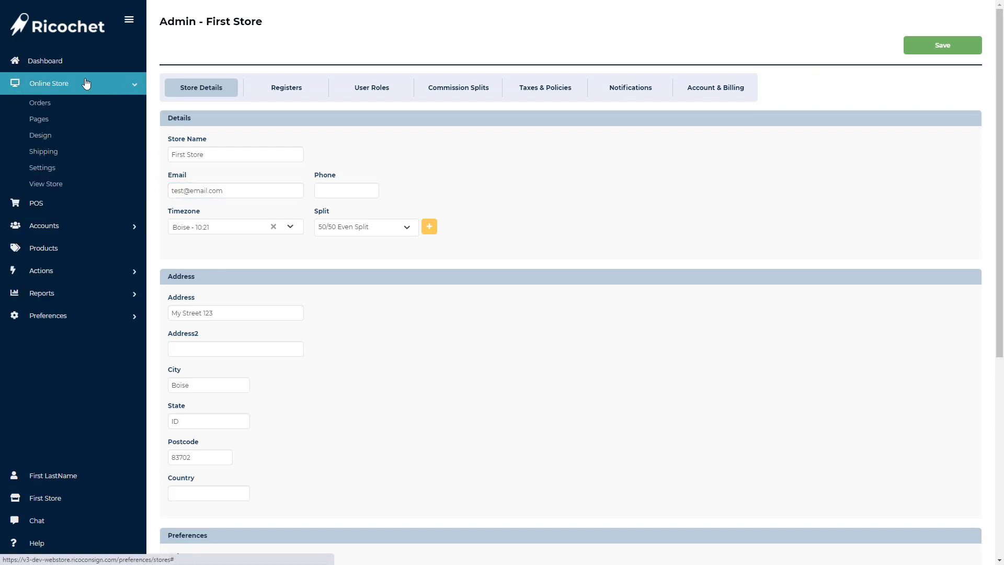
{"action": "left_click", "coordinate": [45, 124]}
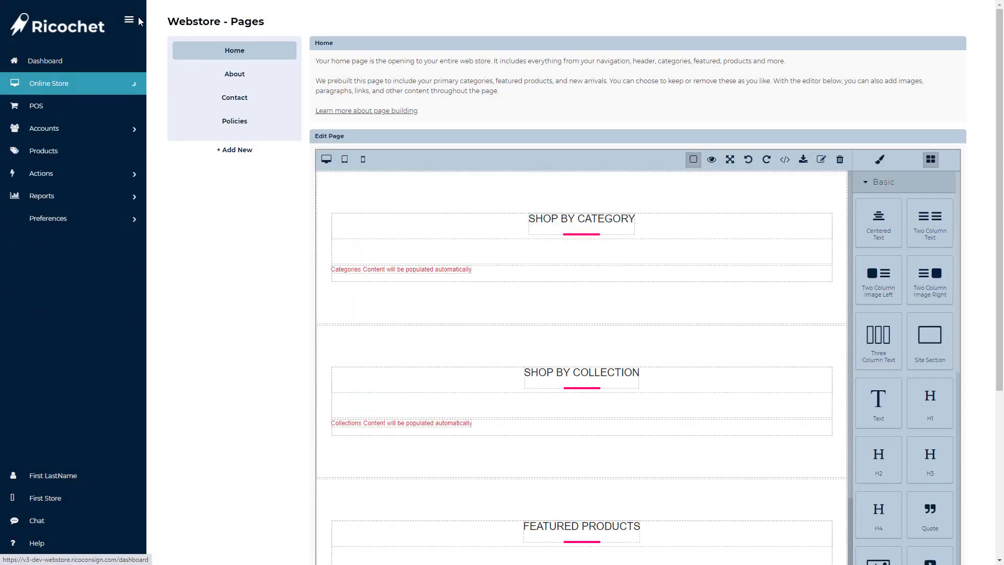
{"action": "left_click", "coordinate": [131, 18]}
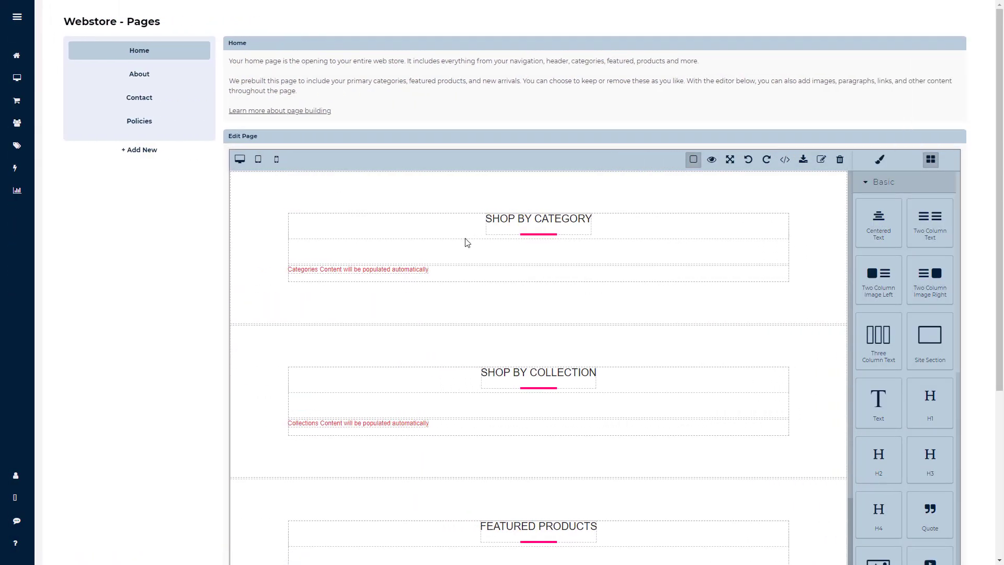
Step: Collapse the Basic and Extras block groups so that the Forms blocks are within reach
{"action": "left_click", "coordinate": [872, 182]}
{"action": "left_click", "coordinate": [872, 204]}
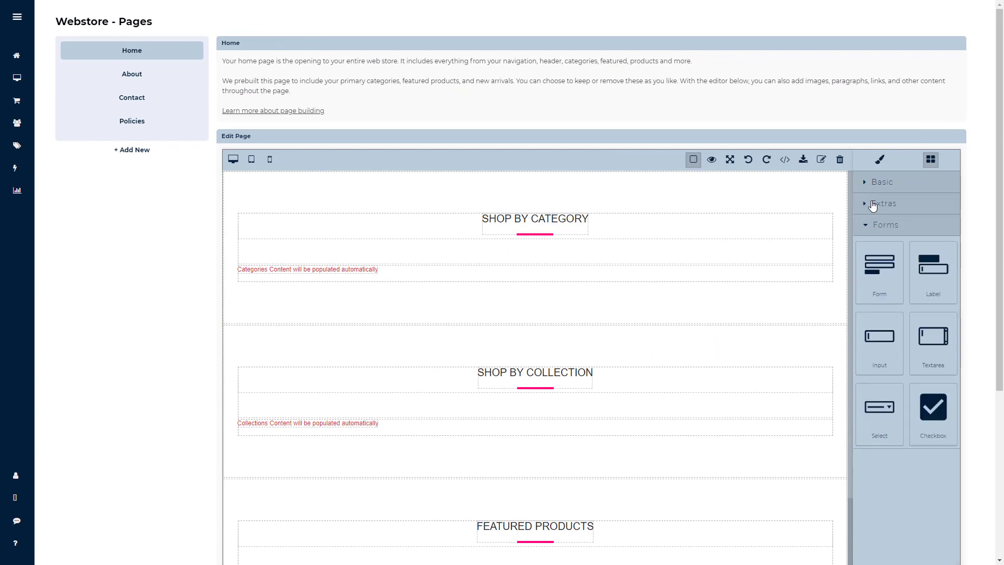
{"action": "left_click_drag", "start_coordinate": [1000, 175], "coordinate": [1000, 197]}
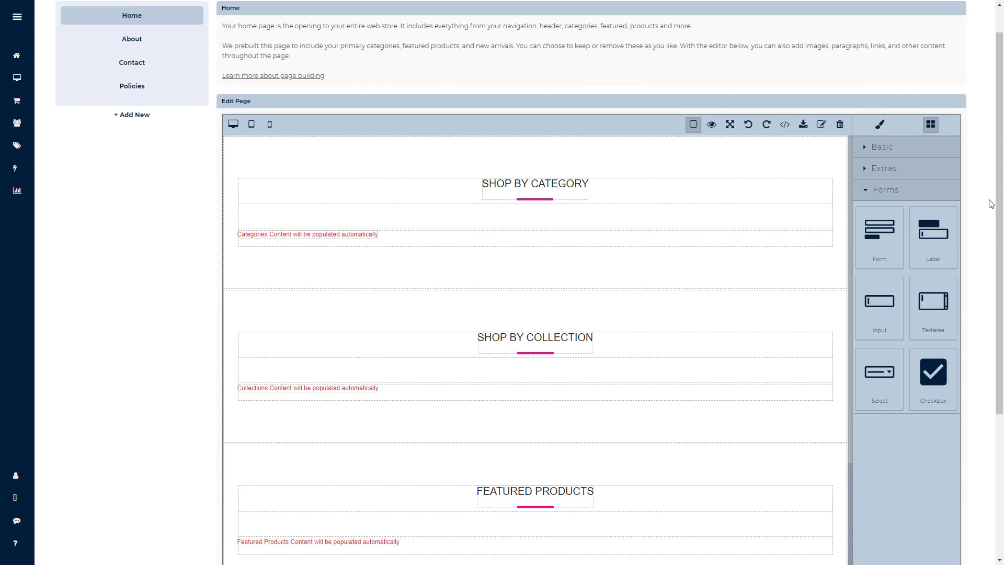
Step: Place a Form block on the Contact page beneath the address and business hours section
{"action": "left_click", "coordinate": [132, 64]}
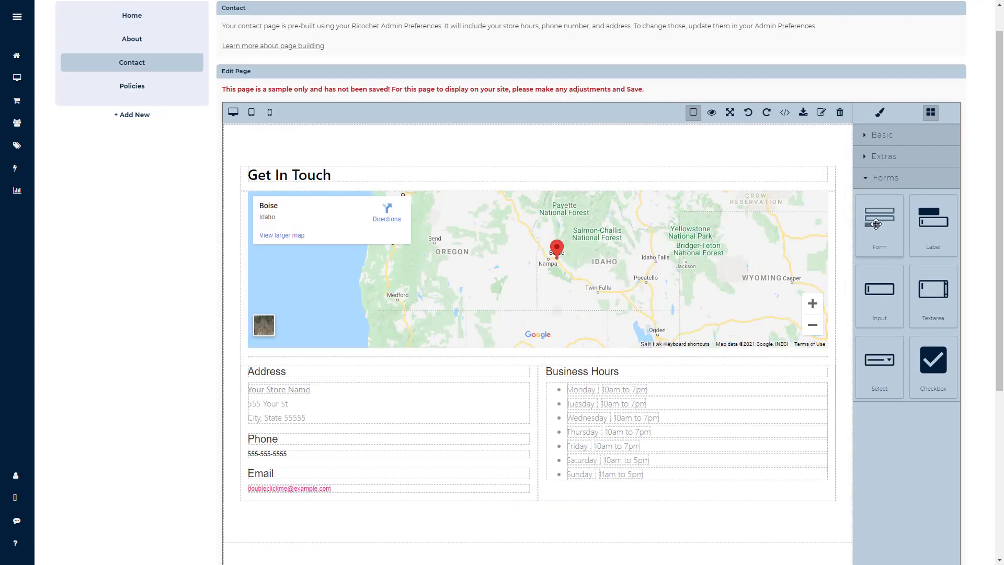
{"action": "left_click_drag", "start_coordinate": [876, 224], "coordinate": [290, 503]}
{"action": "scroll", "coordinate": [461, 425], "scroll_direction": "down", "scroll_amount": 4}
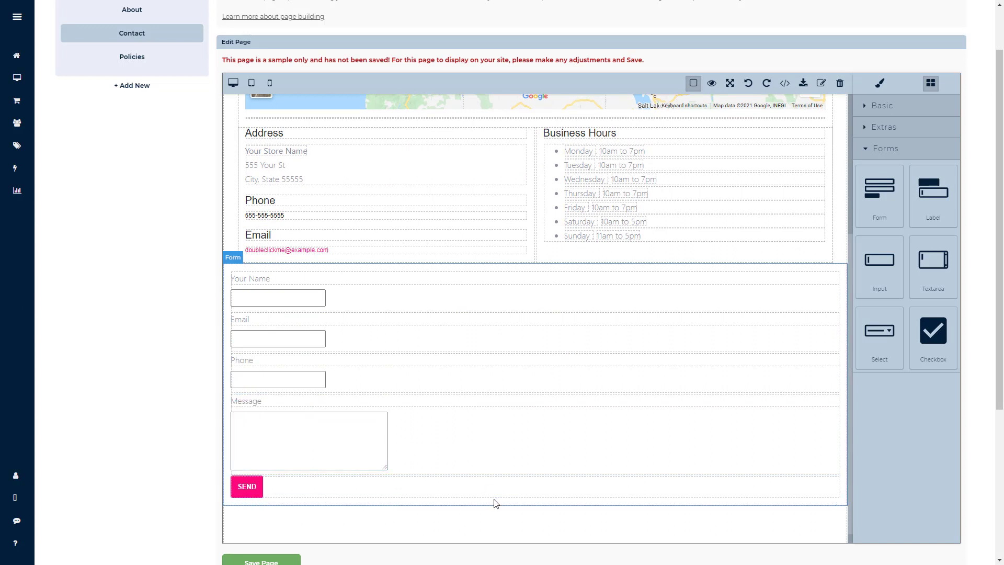
Step: Open the Your Name label for text editing, and make its input required with type text
{"action": "left_click", "coordinate": [282, 282]}
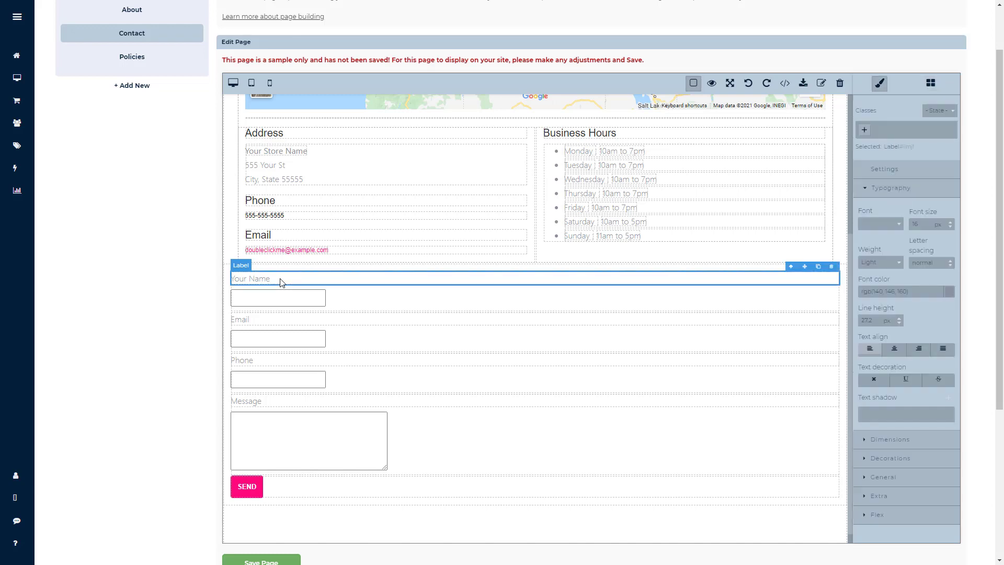
{"action": "double_click", "coordinate": [281, 282]}
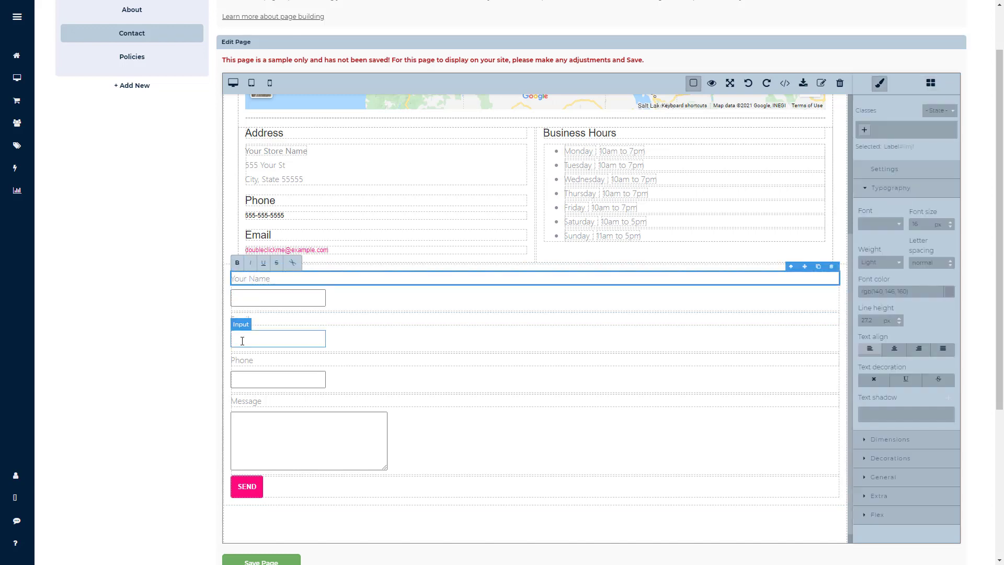
{"action": "left_click", "coordinate": [244, 299]}
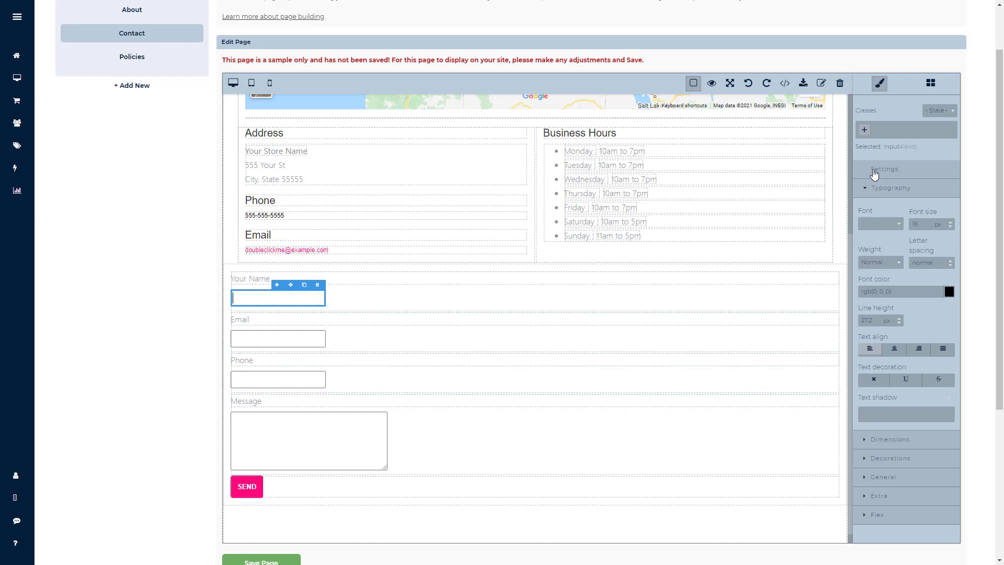
{"action": "left_click", "coordinate": [874, 172]}
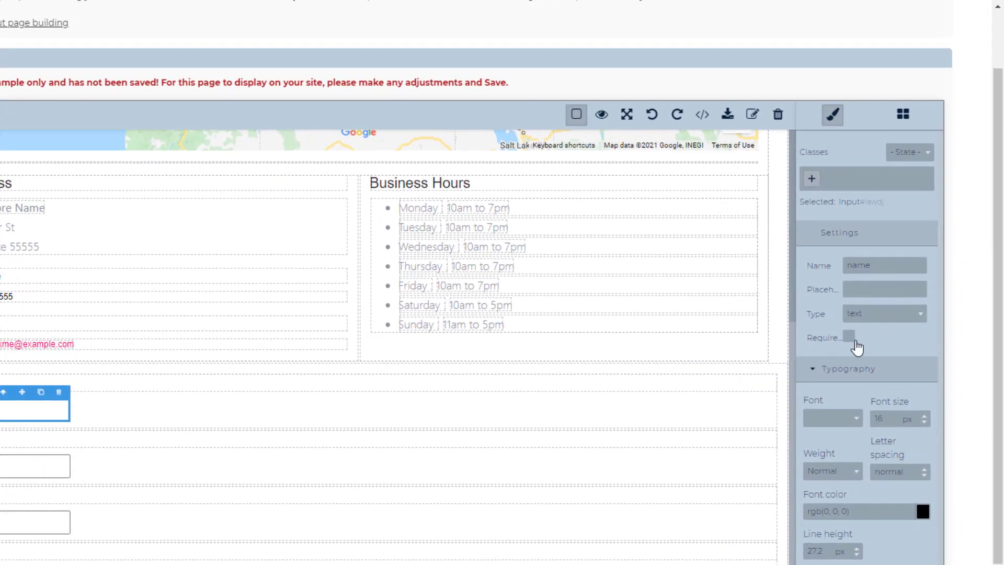
{"action": "left_click", "coordinate": [851, 339]}
{"action": "left_click", "coordinate": [887, 317]}
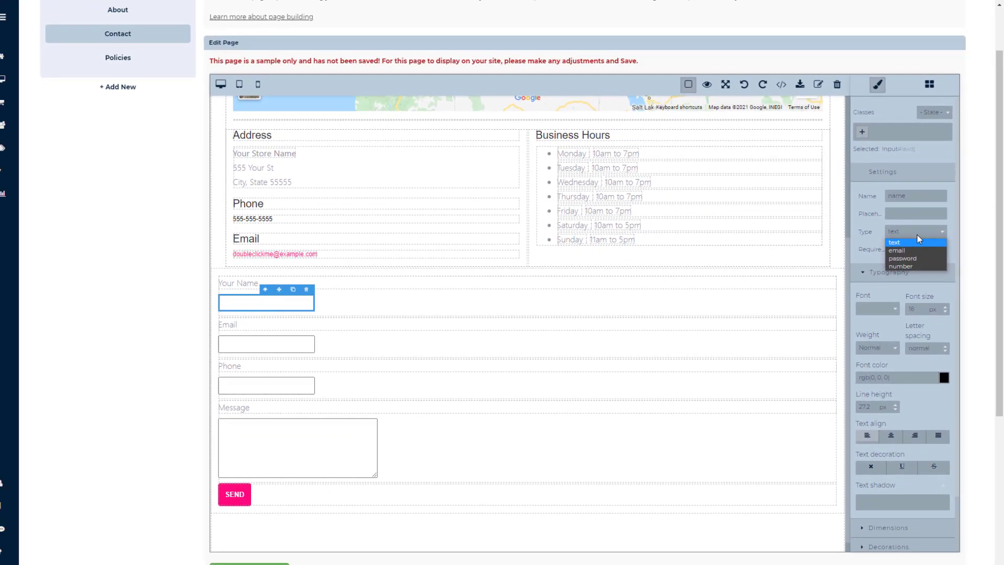
{"action": "left_click", "coordinate": [919, 242]}
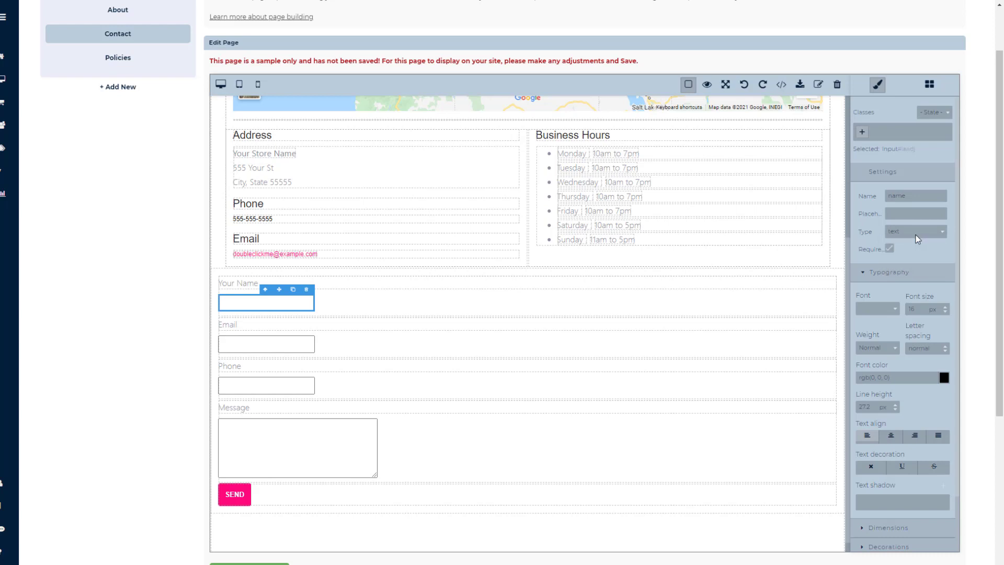
Step: Set the form's Phone input type to number
{"action": "left_click", "coordinate": [292, 386]}
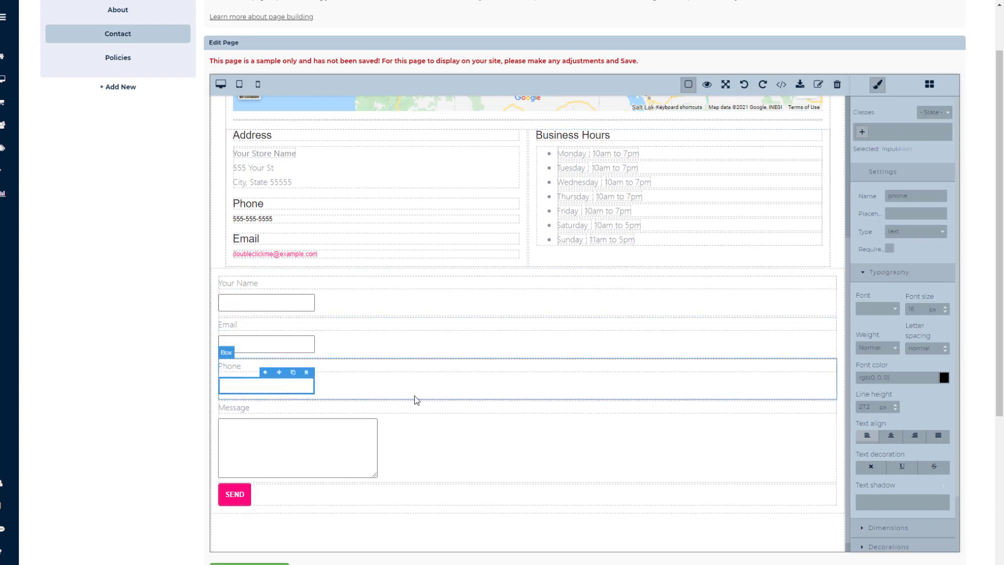
{"action": "left_click", "coordinate": [905, 234]}
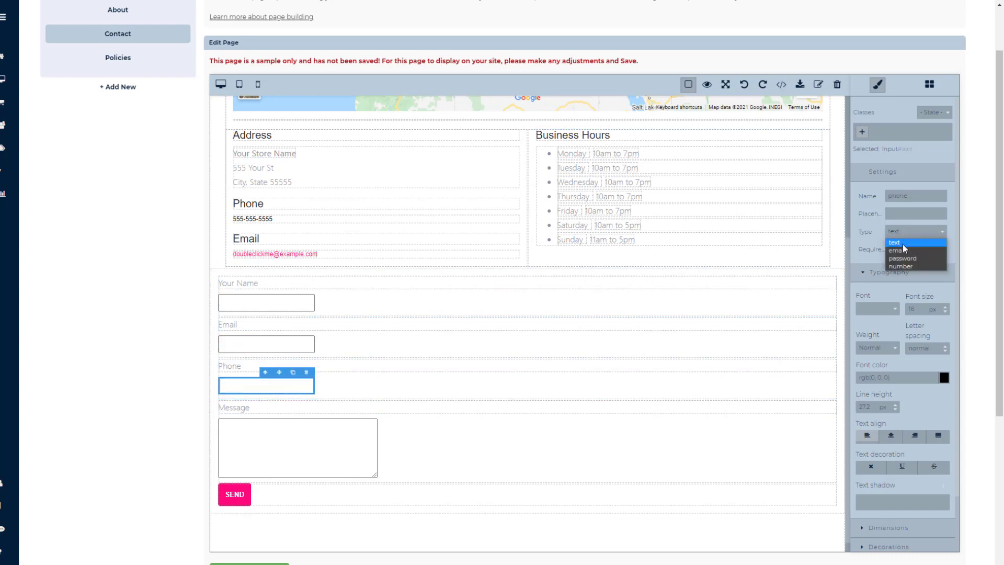
{"action": "left_click", "coordinate": [908, 268]}
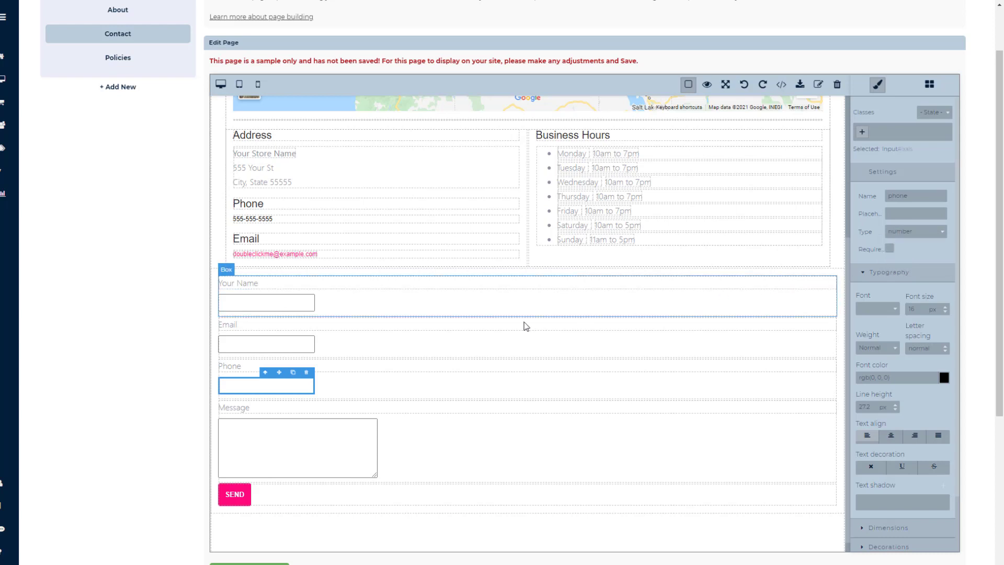
Step: Check the type options of the form's Email input and pick email
{"action": "left_click", "coordinate": [300, 347]}
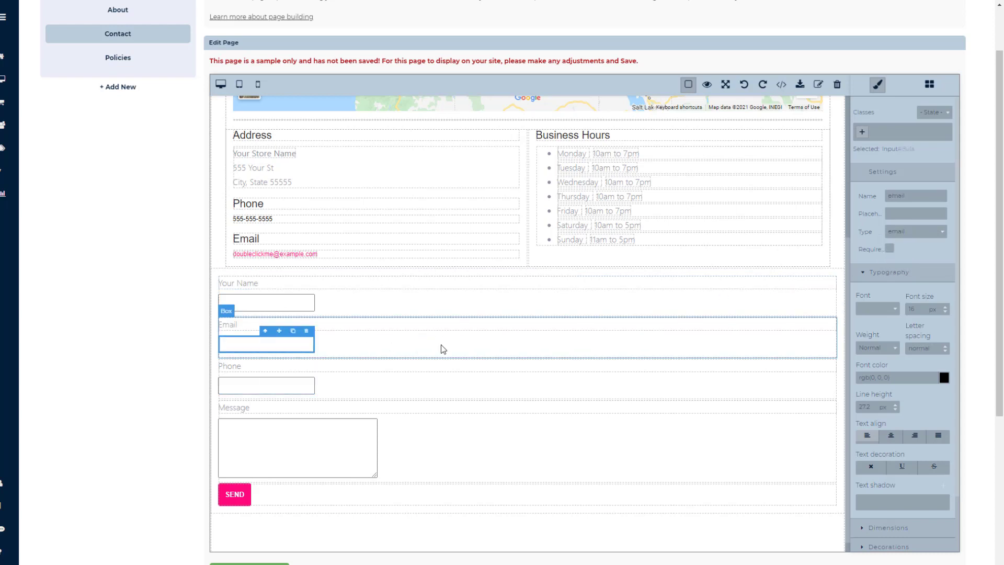
{"action": "left_click", "coordinate": [906, 235]}
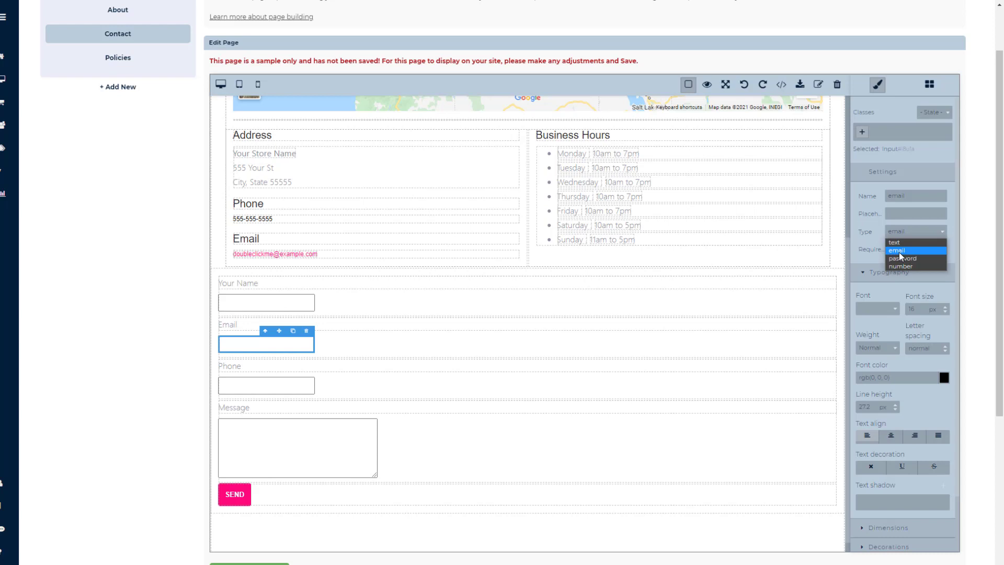
{"action": "left_click", "coordinate": [900, 254]}
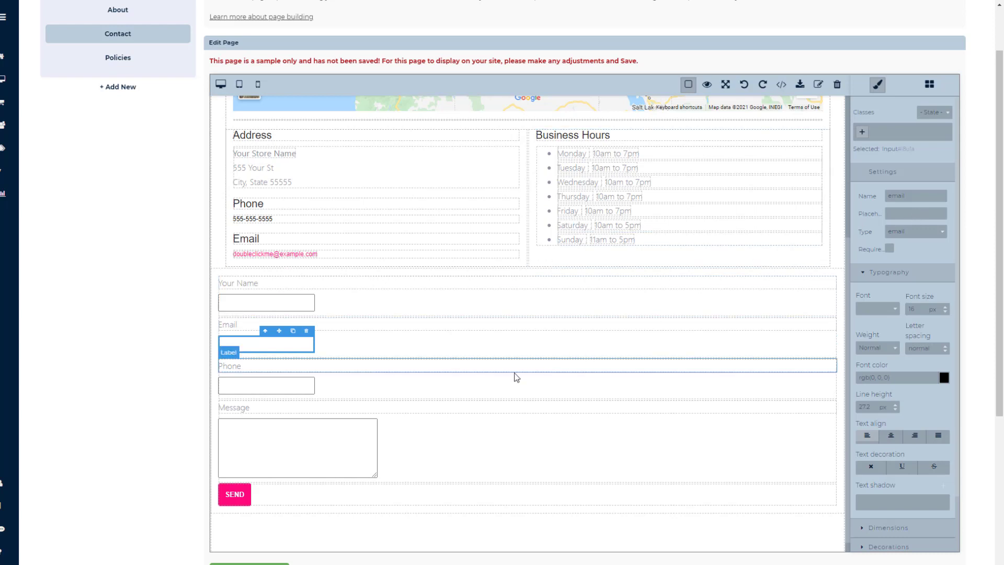
Step: Enter a sample phone number as the placeholder of the form's Phone input
{"action": "left_click", "coordinate": [292, 386]}
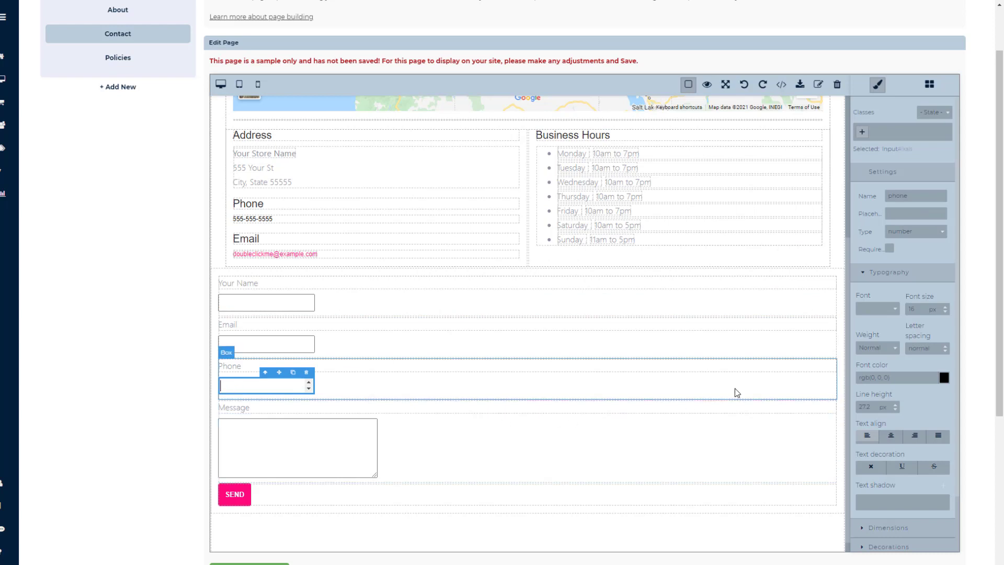
{"action": "left_click", "coordinate": [897, 212]}
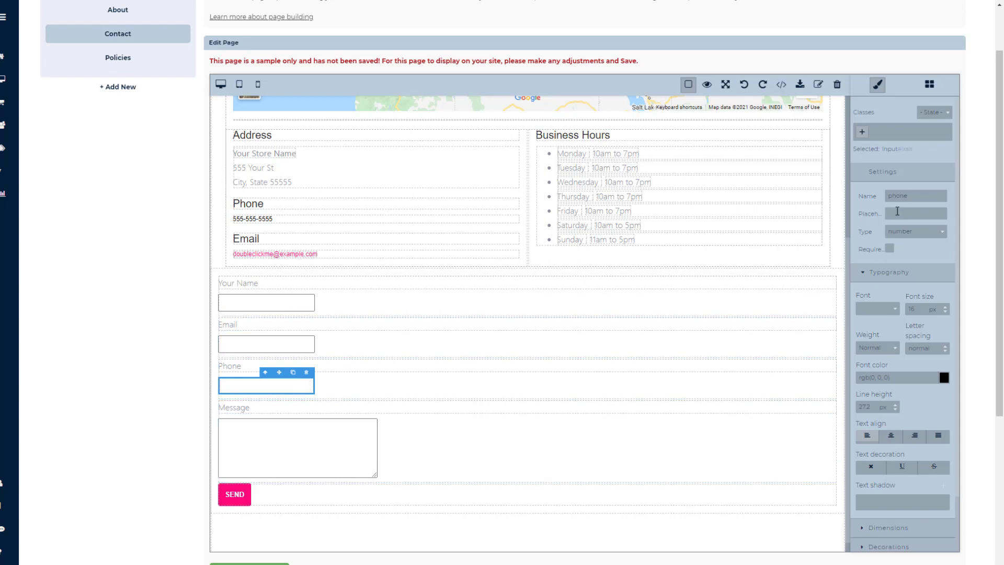
{"action": "type", "text": "(203)555-5555"}
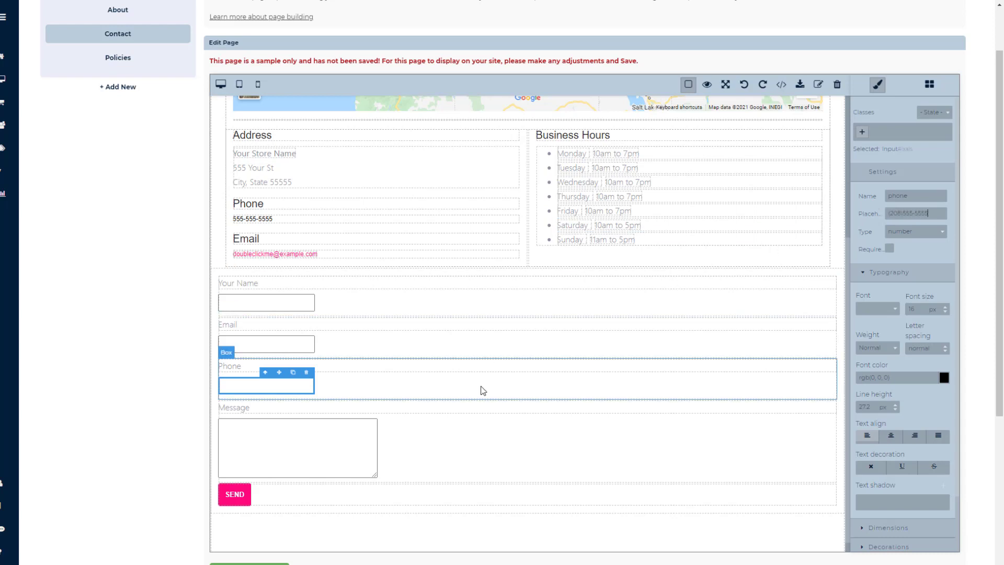
{"action": "left_click", "coordinate": [479, 389]}
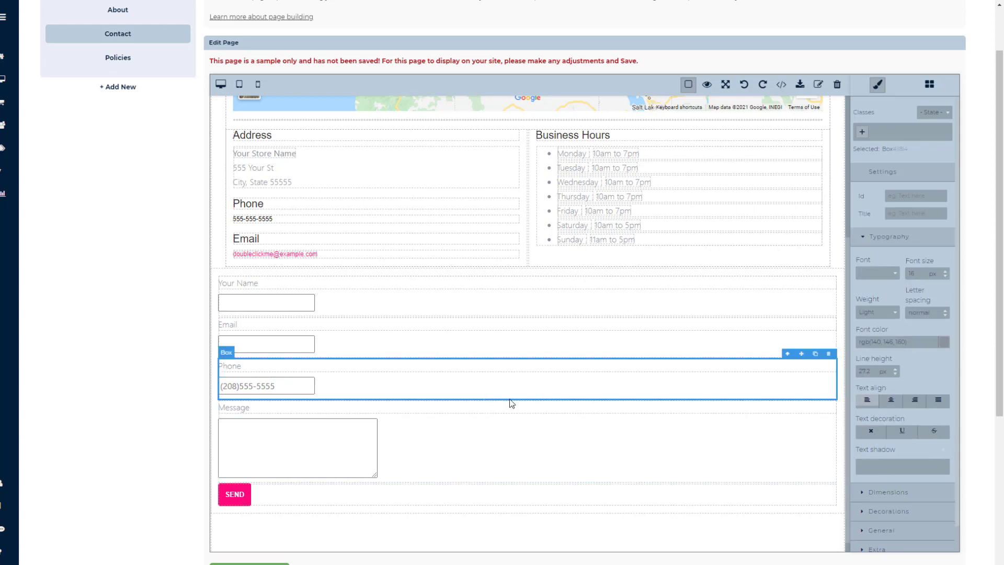
Step: Select the Phone input again and highlight its Name value in the settings
{"action": "left_click", "coordinate": [291, 387]}
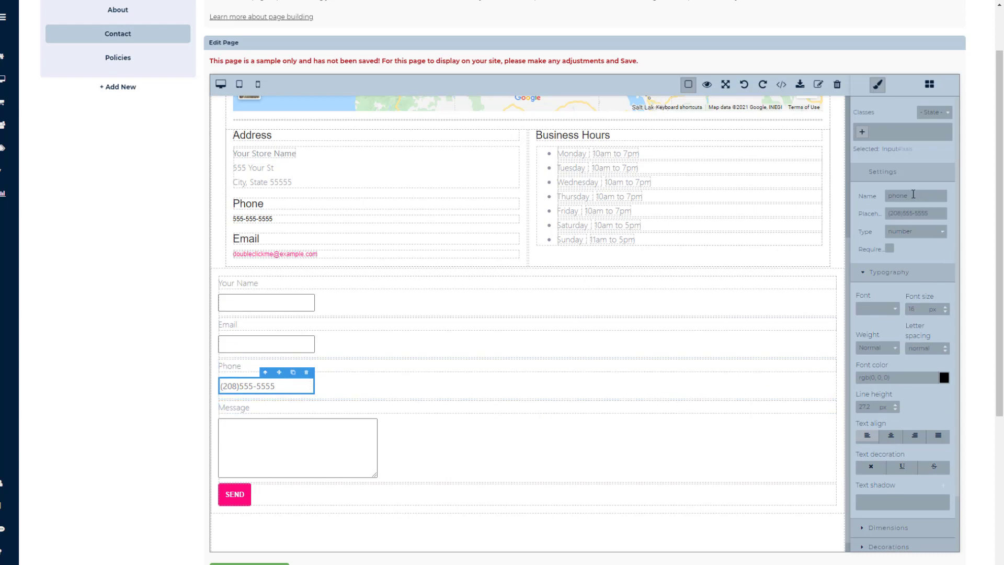
{"action": "left_click_drag", "start_coordinate": [916, 195], "coordinate": [879, 203]}
{"action": "left_click", "coordinate": [922, 197]}
Step: Add a Select block to the form between the Phone and Message fields
{"action": "left_click", "coordinate": [929, 86]}
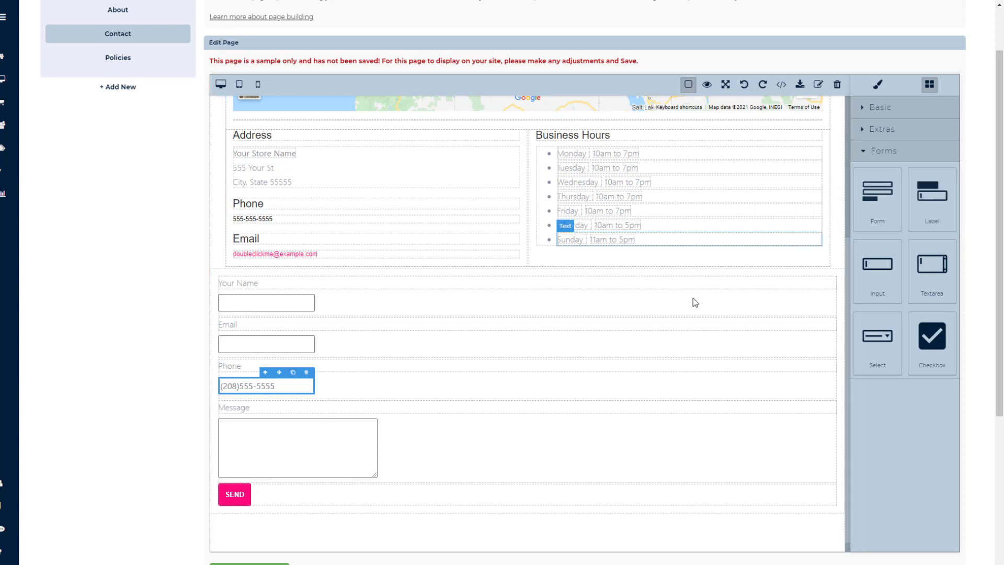
{"action": "left_click", "coordinate": [590, 503]}
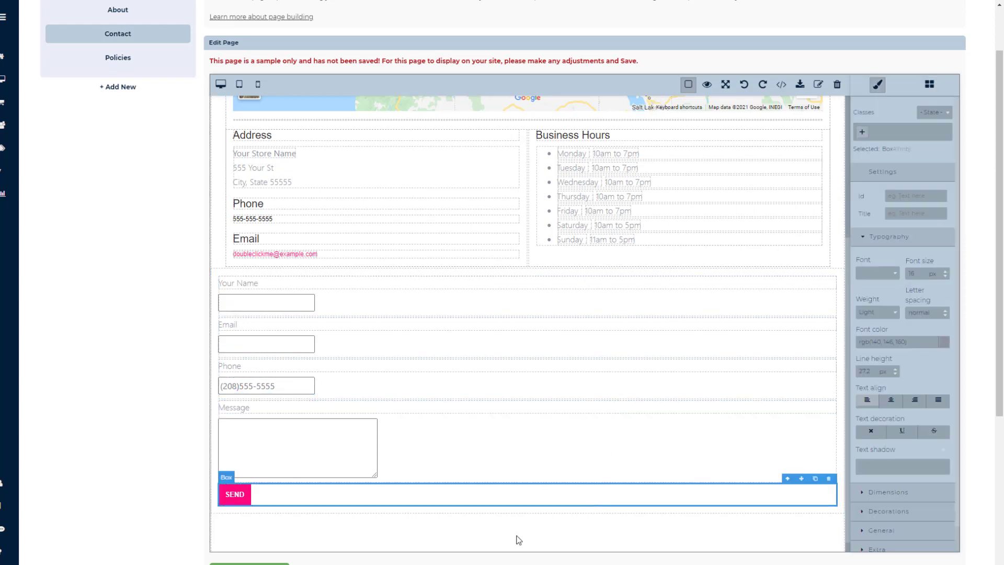
{"action": "left_click", "coordinate": [930, 86]}
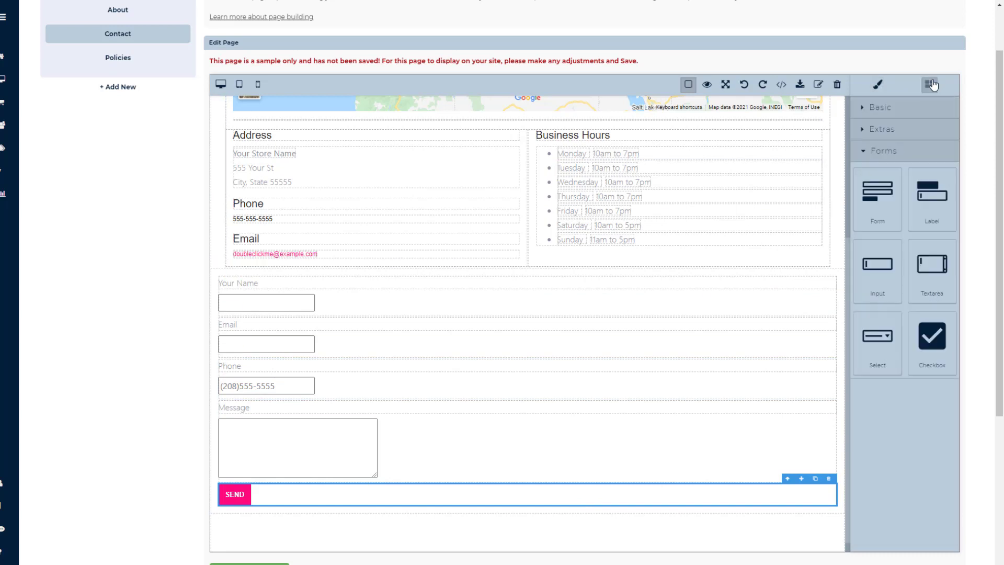
{"action": "left_click_drag", "start_coordinate": [884, 335], "coordinate": [317, 401]}
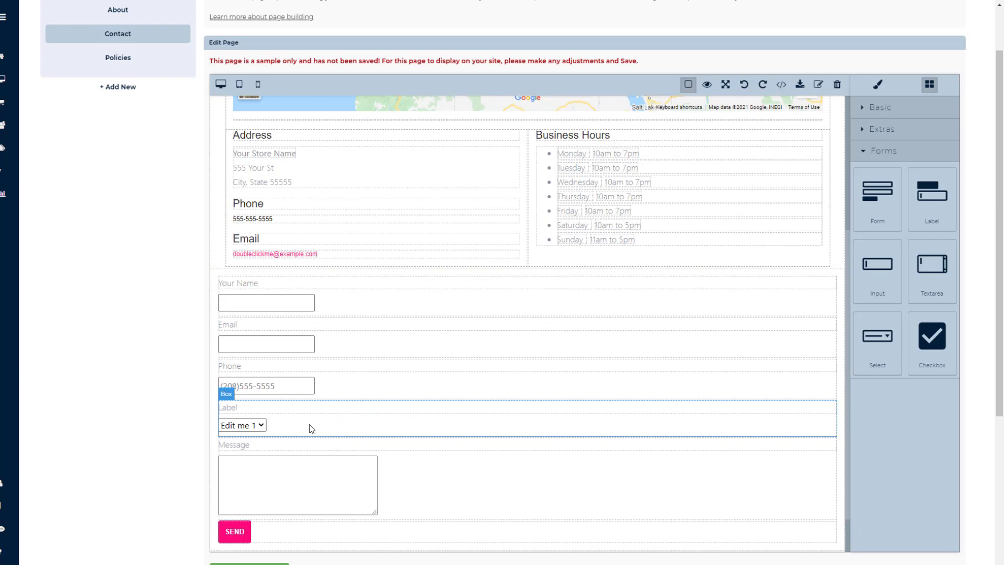
Step: Name the new select field Type
{"action": "left_click", "coordinate": [262, 427]}
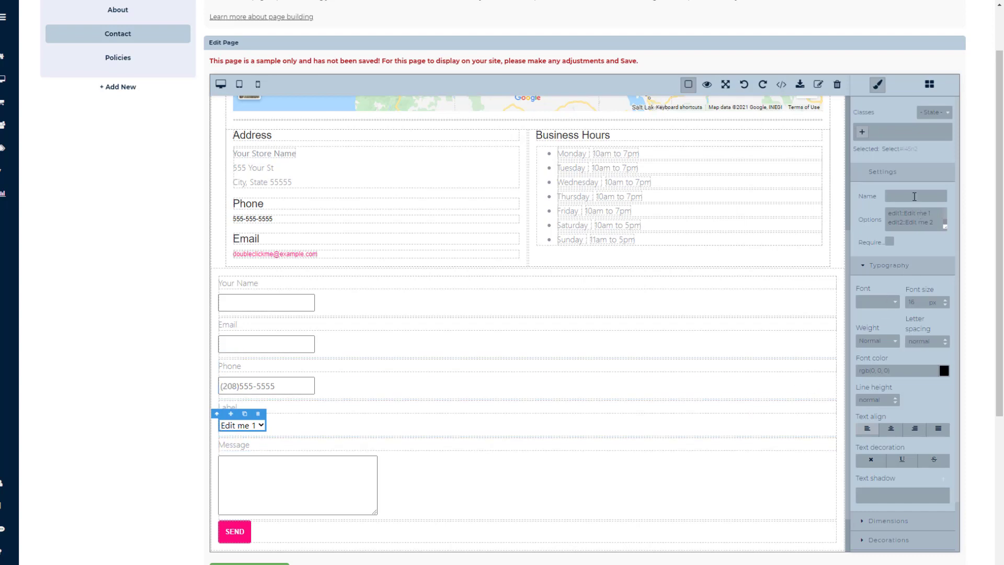
{"action": "left_click", "coordinate": [914, 197]}
{"action": "type", "text": "Type"}
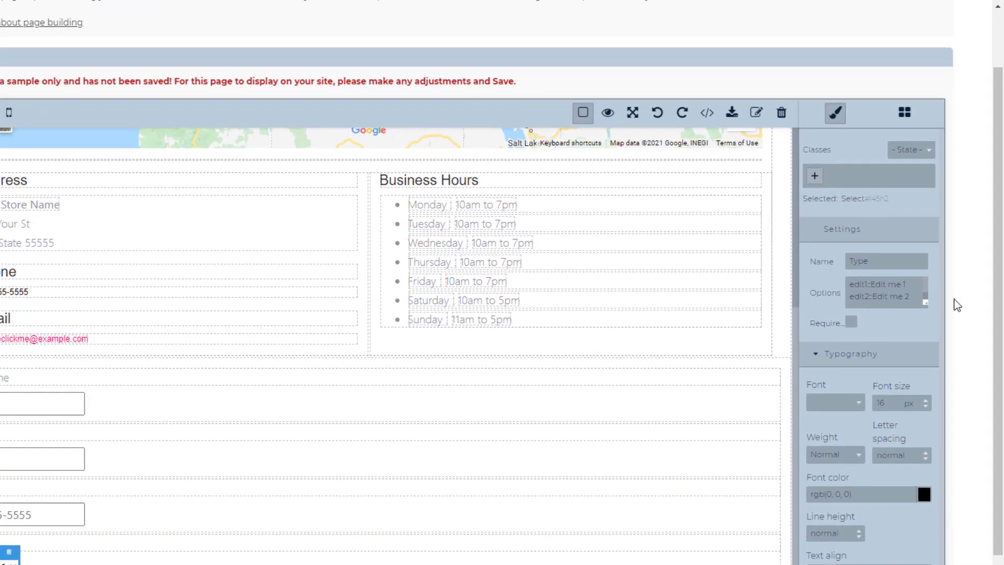
Step: Replace the Type select field's default options with Home Decor and Clothing, enlarging the options box to show both, and apply them to the form
{"action": "left_click_drag", "start_coordinate": [916, 299], "coordinate": [851, 288]}
{"action": "left_click", "coordinate": [897, 308]}
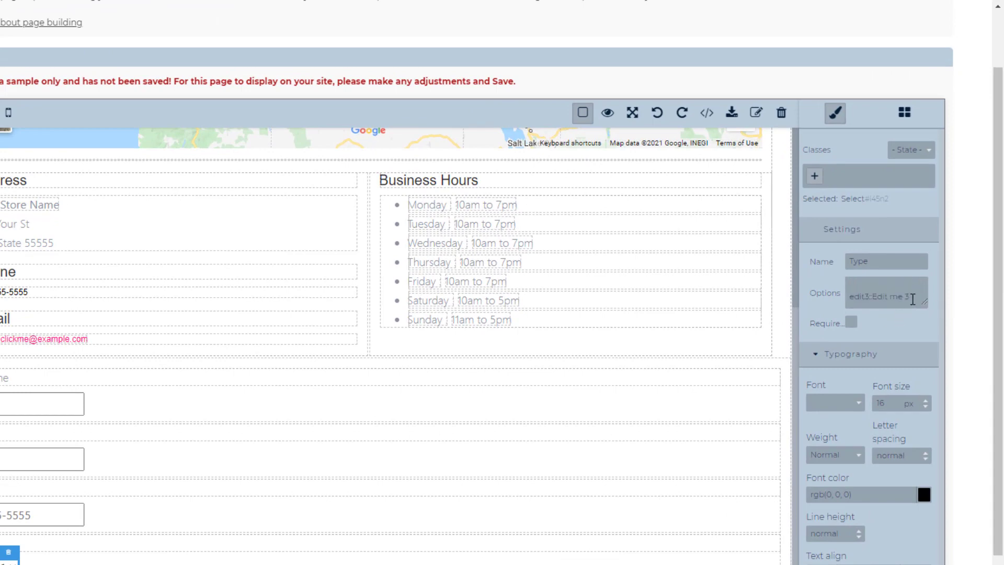
{"action": "left_click_drag", "start_coordinate": [913, 299], "coordinate": [842, 288]}
{"action": "key", "text": "BackSpace"}
{"action": "type", "text": "Hm"}
{"action": "type", "text": "ome Decor"}
{"action": "key", "text": "Return"}
{"action": "type", "text": "Clothing"}
{"action": "key", "text": "Return"}
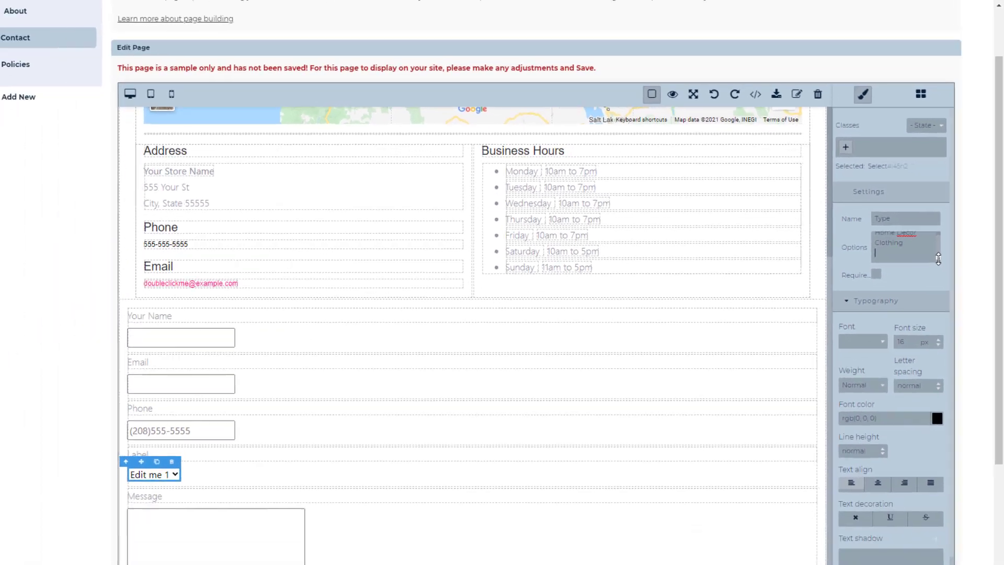
{"action": "left_click_drag", "start_coordinate": [925, 302], "coordinate": [930, 338]}
{"action": "left_click_drag", "start_coordinate": [950, 250], "coordinate": [950, 263]}
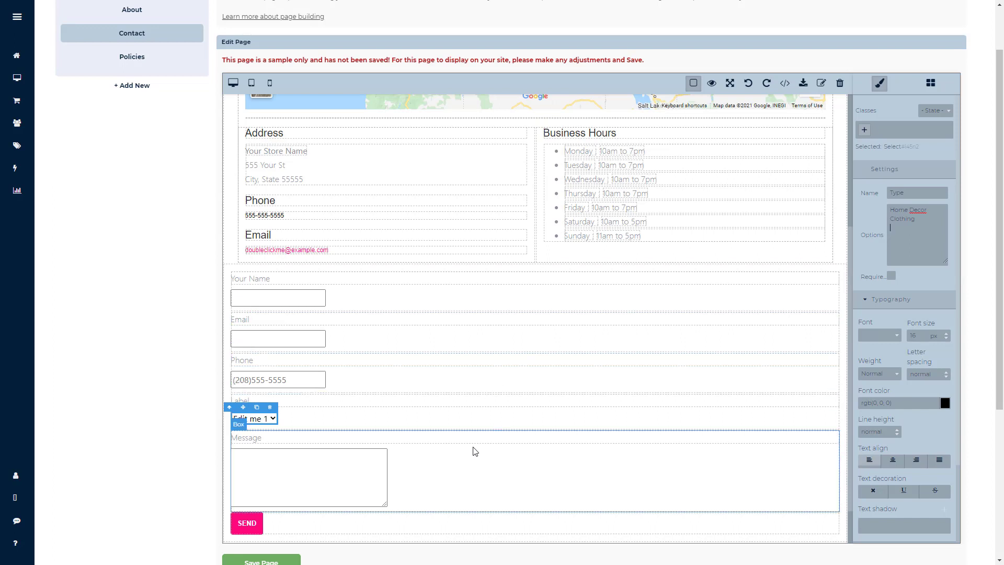
{"action": "left_click", "coordinate": [489, 426]}
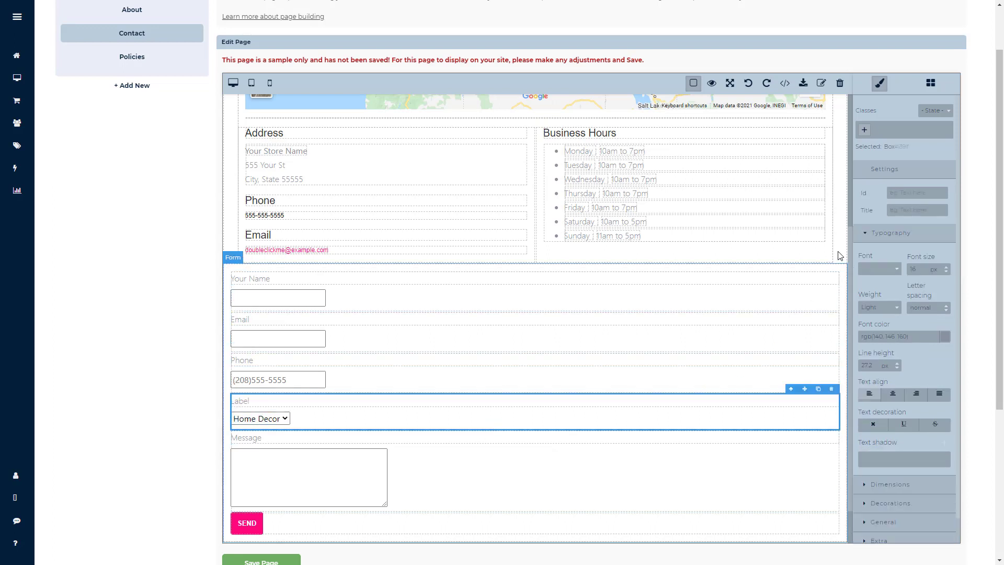
Step: Add a Checkbox block between the select field and the Message field, and move its label after the checkbox
{"action": "left_click", "coordinate": [931, 83]}
{"action": "scroll", "coordinate": [924, 281], "scroll_direction": "down", "scroll_amount": 2}
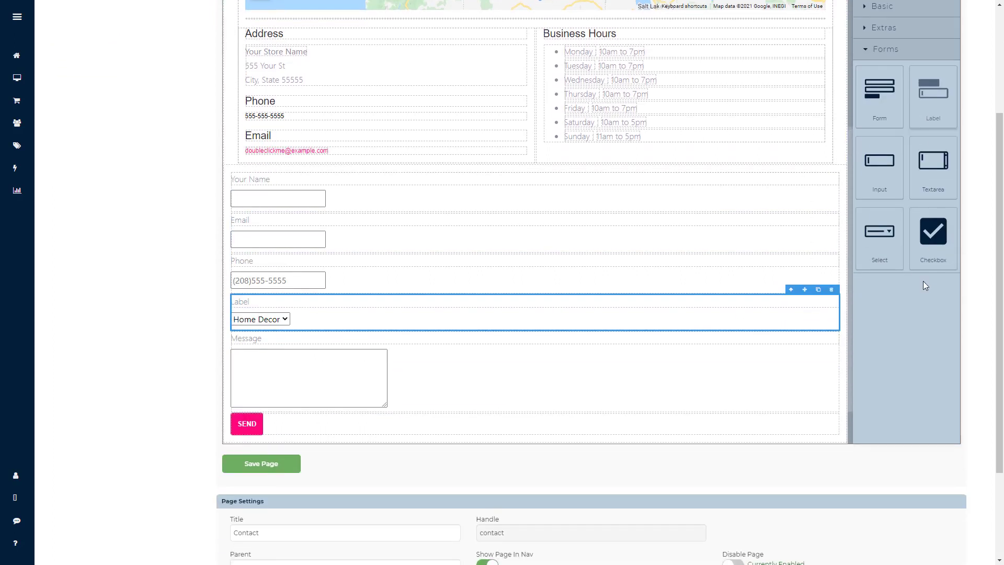
{"action": "left_click_drag", "start_coordinate": [930, 231], "coordinate": [256, 329]}
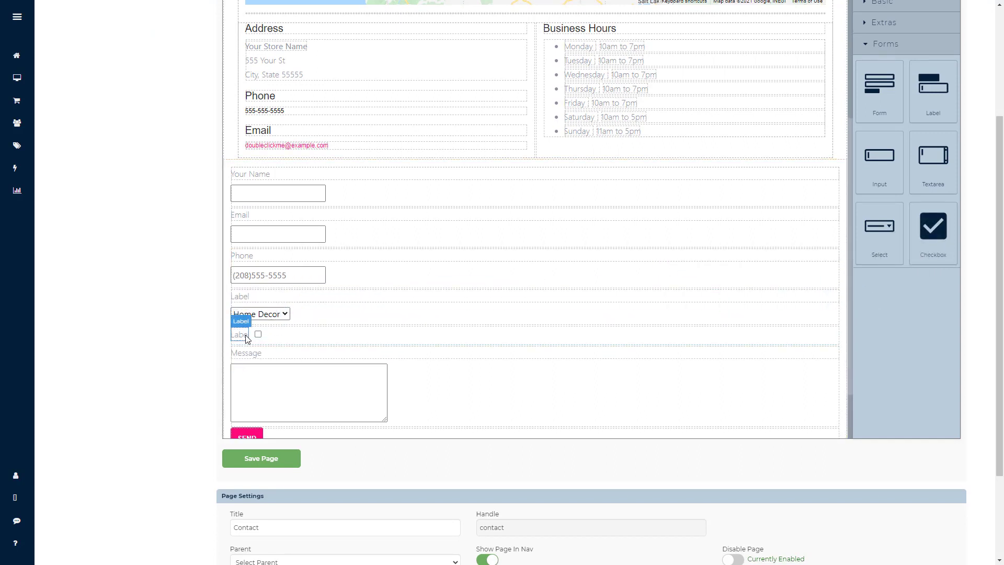
{"action": "left_click", "coordinate": [272, 339]}
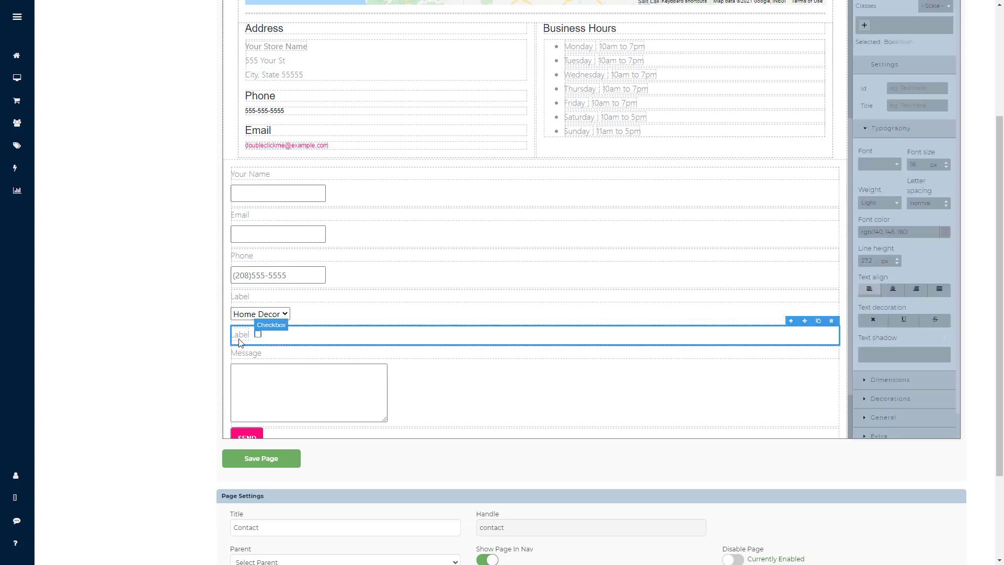
{"action": "left_click", "coordinate": [235, 342]}
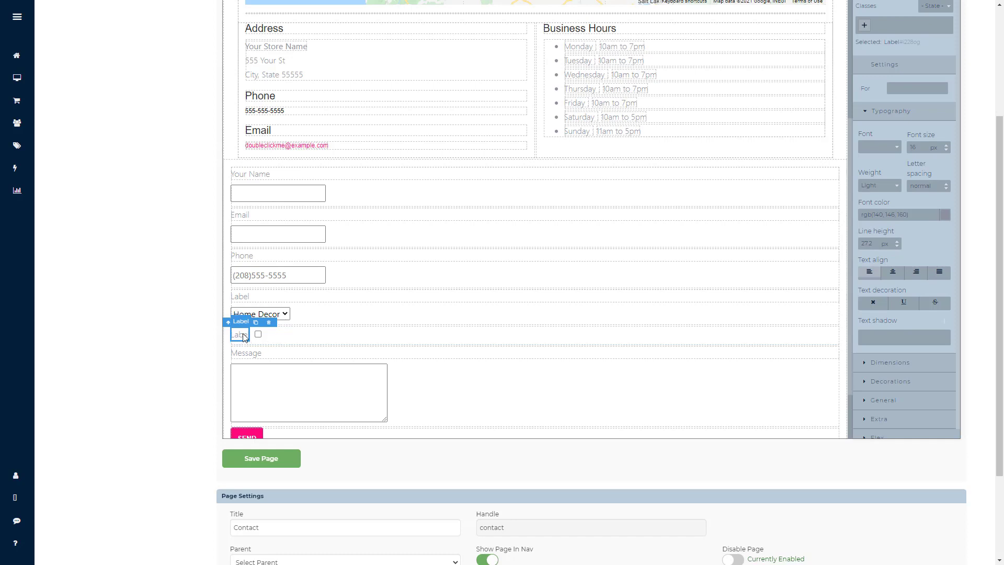
{"action": "left_click_drag", "start_coordinate": [242, 335], "coordinate": [287, 347]}
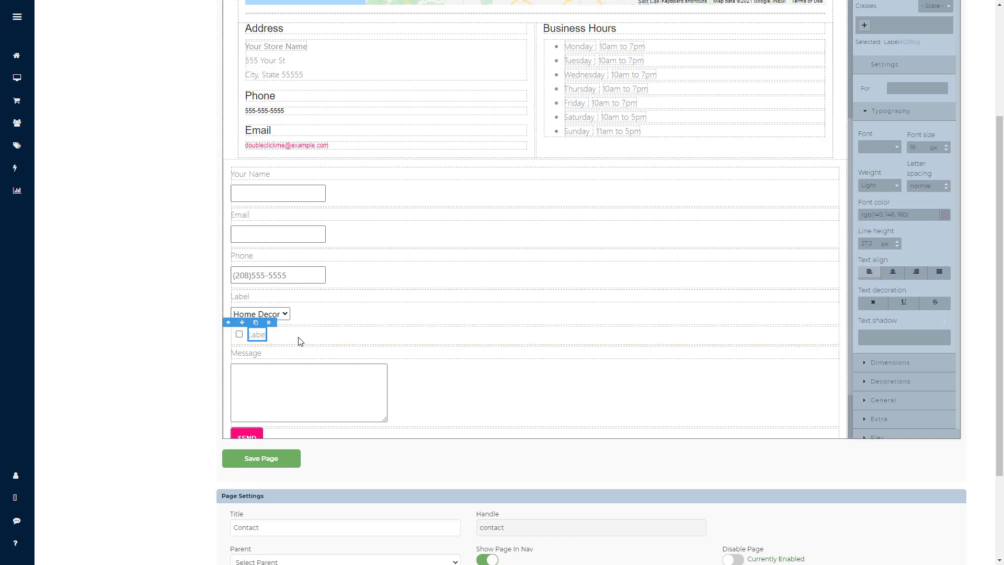
Step: Delete the checkbox element from the form and save the Contact page
{"action": "left_click", "coordinate": [240, 335]}
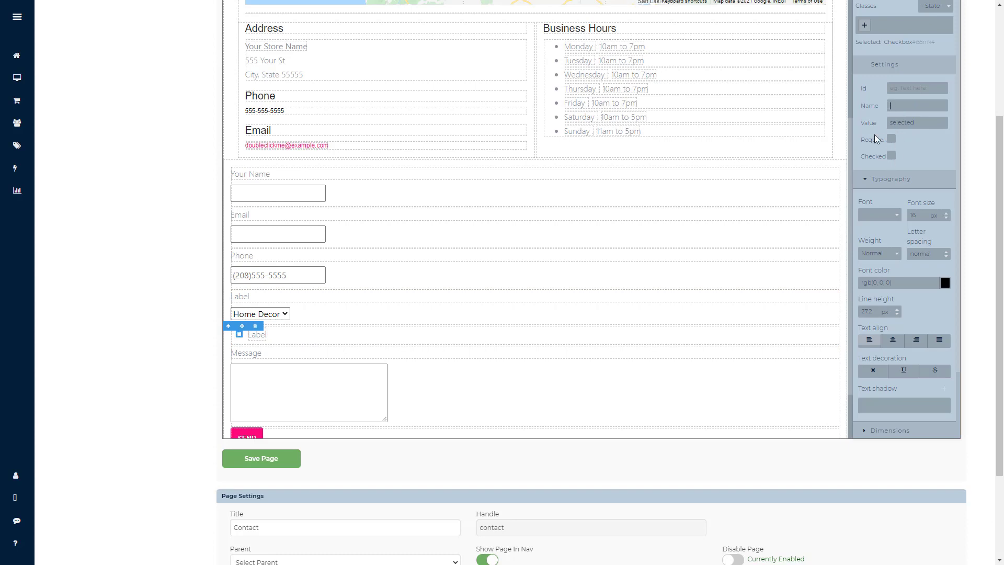
{"action": "left_click", "coordinate": [255, 327]}
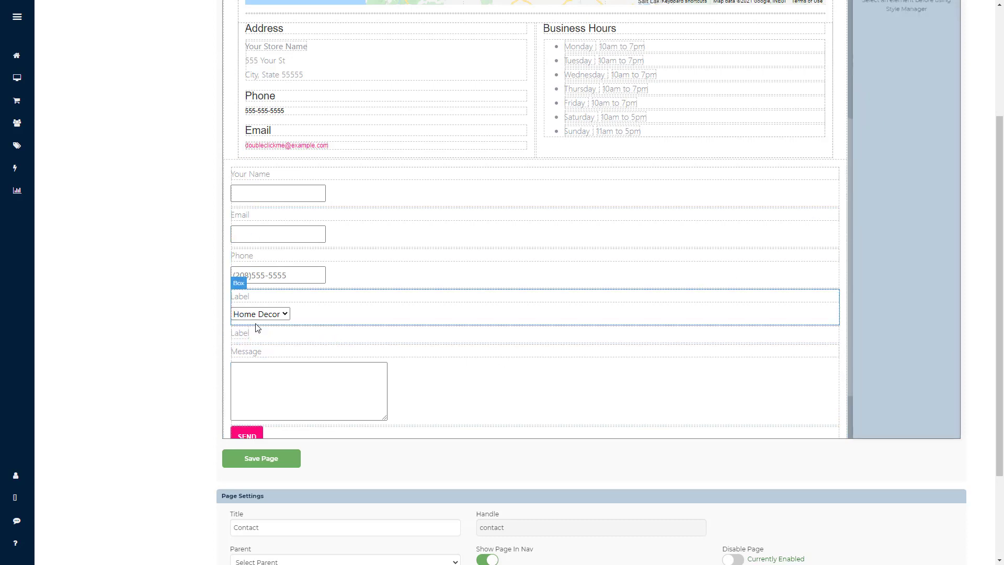
{"action": "left_click", "coordinate": [270, 469]}
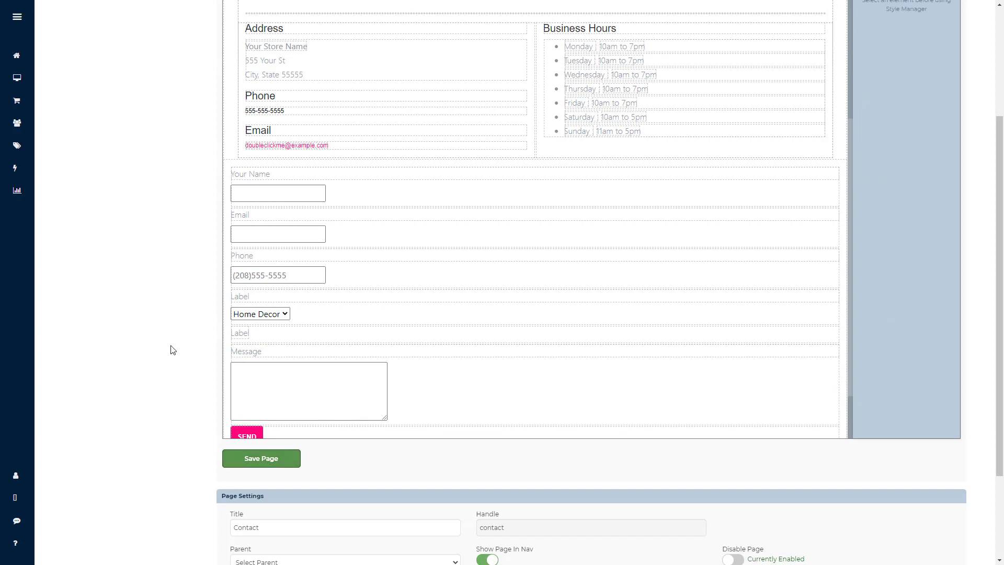
Step: View the Contact page on the live web store and check the form's dropdown options
{"action": "scroll", "coordinate": [162, 348], "scroll_direction": "up", "scroll_amount": 3}
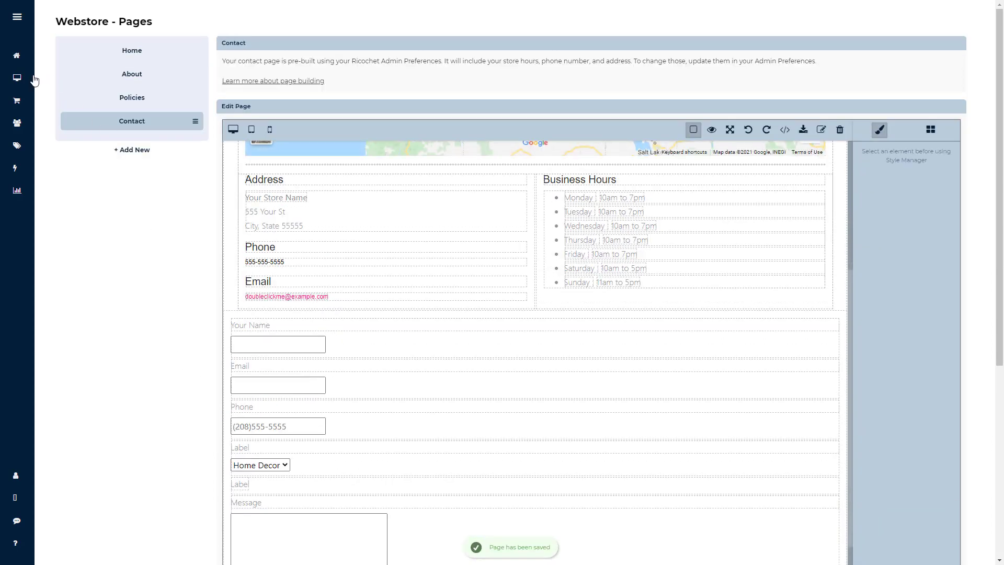
{"action": "mouse_move", "coordinate": [32, 82]}
{"action": "left_click", "coordinate": [60, 179]}
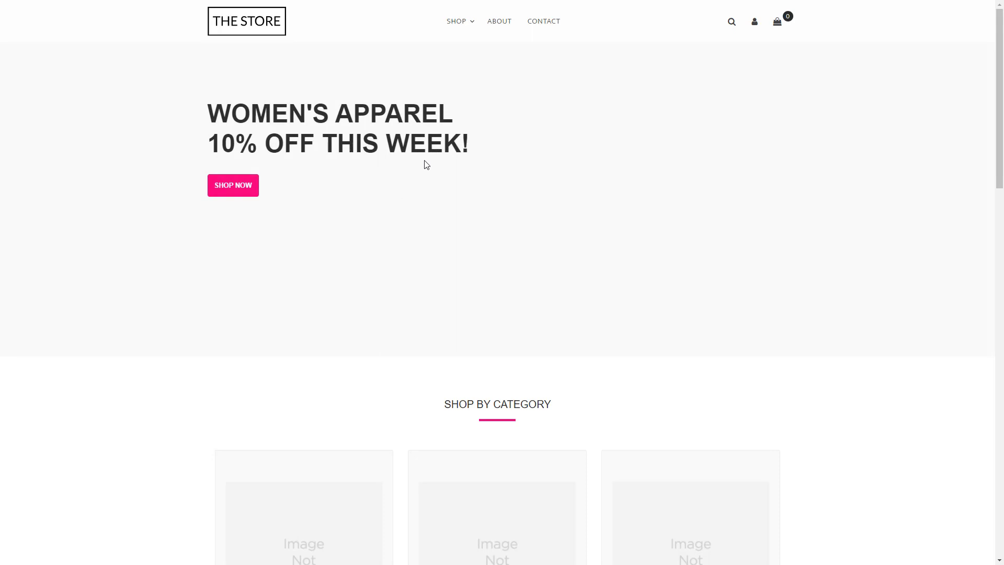
{"action": "left_click", "coordinate": [538, 26]}
{"action": "scroll", "coordinate": [388, 195], "scroll_direction": "down", "scroll_amount": 5}
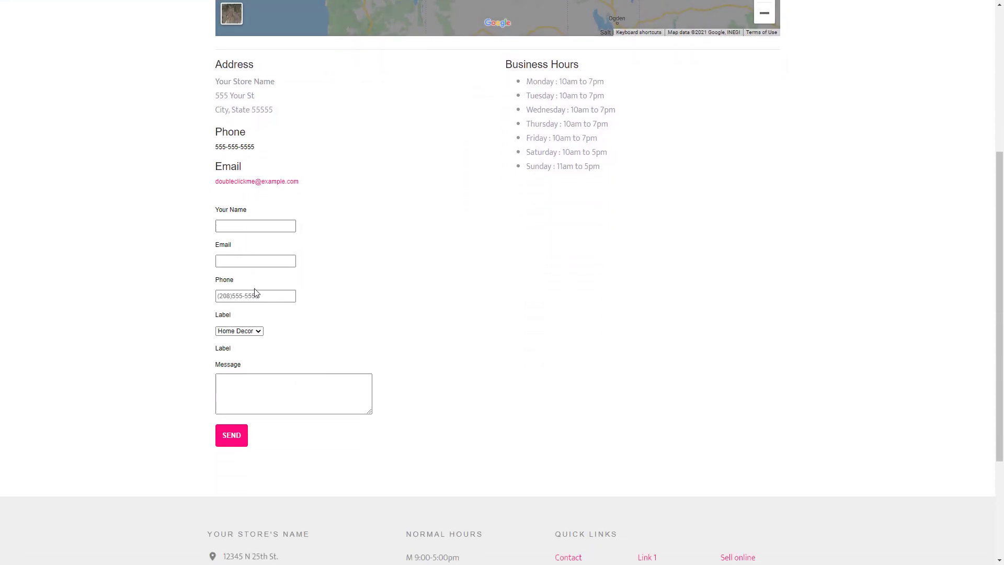
{"action": "left_click", "coordinate": [256, 332]}
{"action": "left_click", "coordinate": [256, 333]}
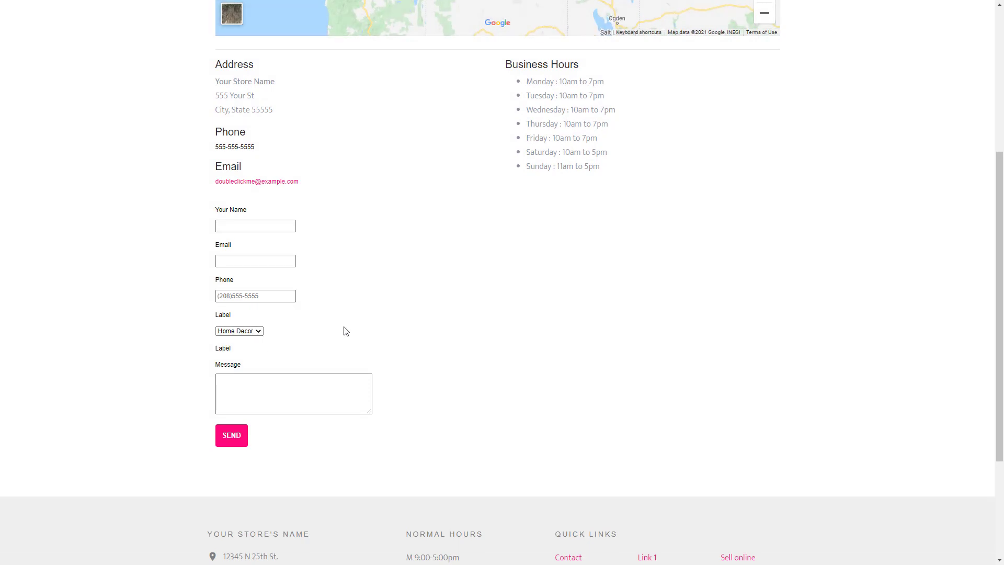